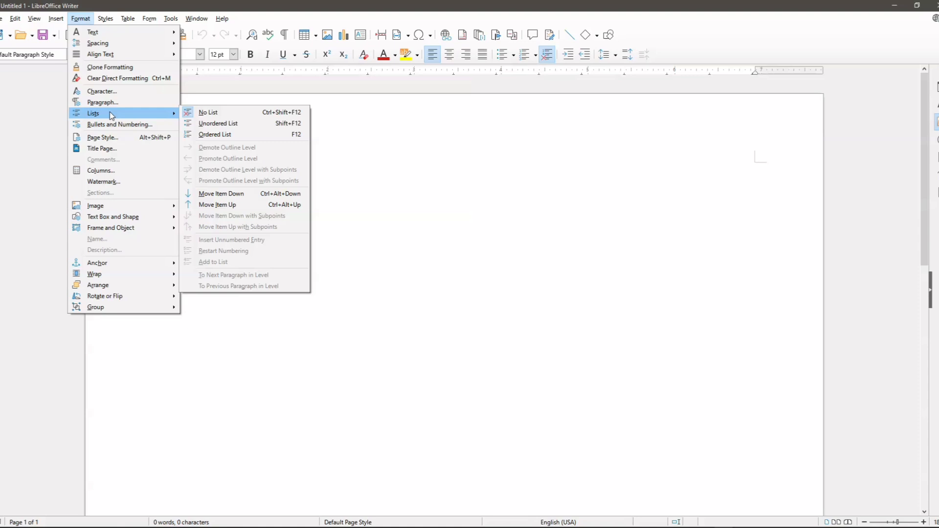
Enter the lines "LIBREOFFICE" and "LIBREOFFICE WRITER" as separate paragraphs at the start of the blank document.
{"action": "left_click", "coordinate": [387, 189]}
{"action": "type", "text": "mi"}
{"action": "key", "text": "BackSpace"}
{"action": "key", "text": "BackSpace"}
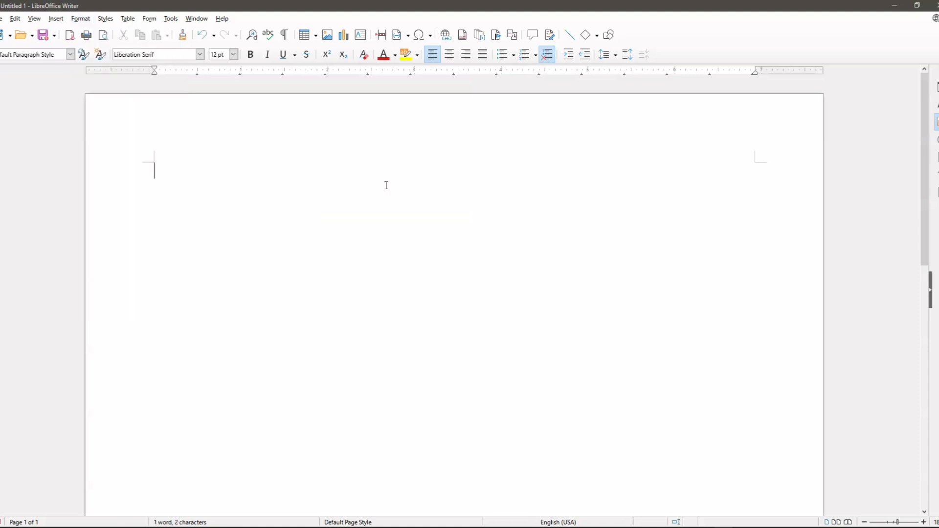
{"action": "type", "text": "LIBREOFFICE"}
{"action": "key", "text": "Return"}
{"action": "type", "text": "LIBREOFFICE WRITER"}
{"action": "key", "text": "Return"}
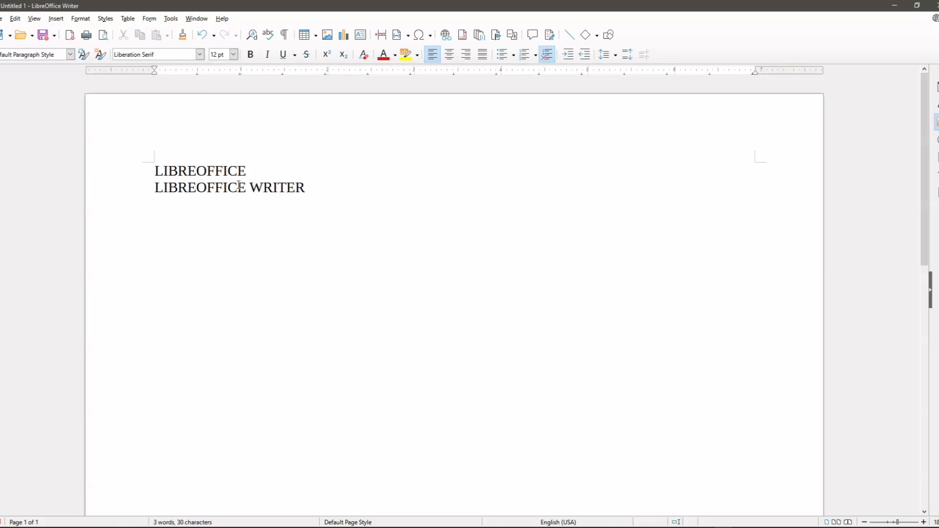
Copy the word LIBREOFFICE from the second line and paste it on each of the next two lines.
{"action": "left_click_drag", "start_coordinate": [248, 188], "coordinate": [156, 191]}
{"action": "right_click", "coordinate": [156, 191]}
{"action": "left_click", "coordinate": [174, 211]}
{"action": "left_click", "coordinate": [174, 211]}
{"action": "right_click", "coordinate": [173, 213]}
{"action": "left_click", "coordinate": [198, 242]}
{"action": "key", "text": "Return"}
{"action": "right_click", "coordinate": [237, 239]}
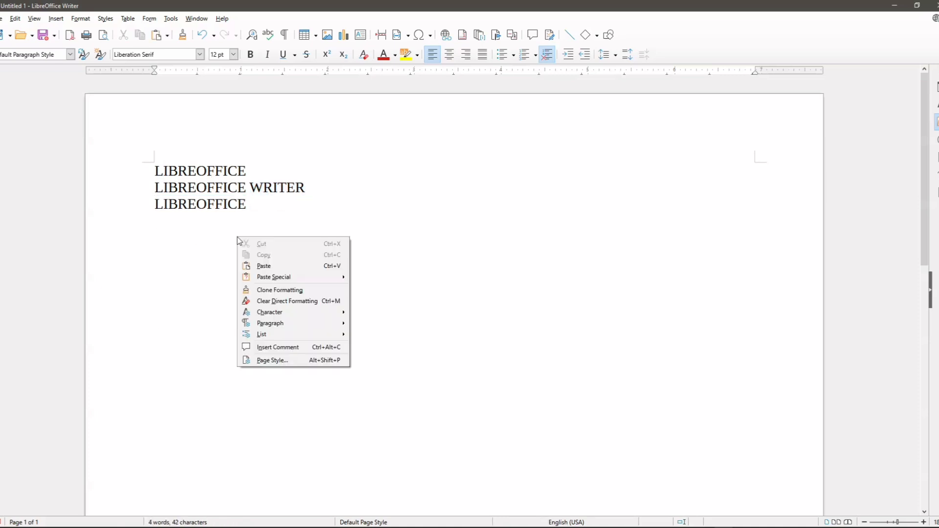
{"action": "left_click", "coordinate": [264, 265]}
Complete the third line as "LIBREOFFICE CALC" and the fourth as "LIBREOFFICE IMPRESS".
{"action": "left_click", "coordinate": [267, 196]}
{"action": "left_click", "coordinate": [267, 197]}
{"action": "type", "text": "CALC"}
{"action": "key", "text": "Down"}
{"action": "type", "text": "IMPRESS"}
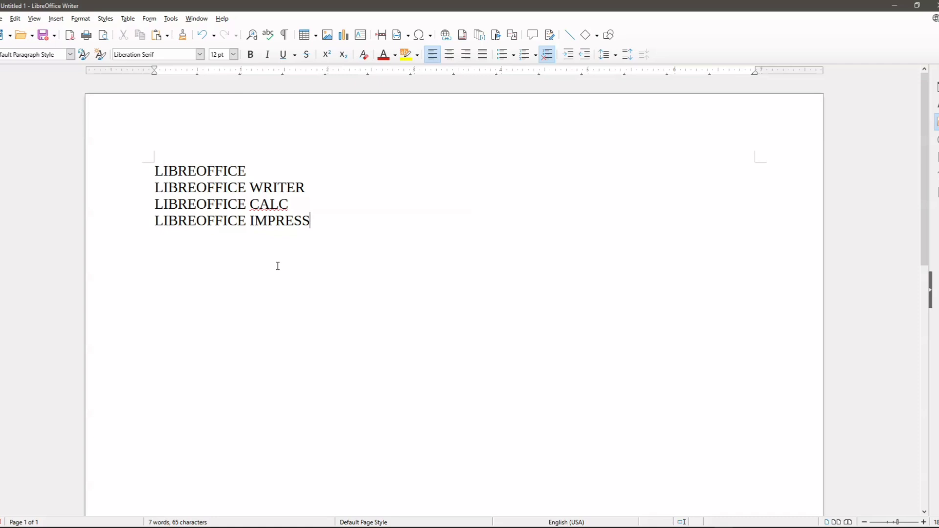
Format all four LIBREOFFICE lines as an ordered list.
{"action": "left_click_drag", "start_coordinate": [310, 221], "coordinate": [155, 170]}
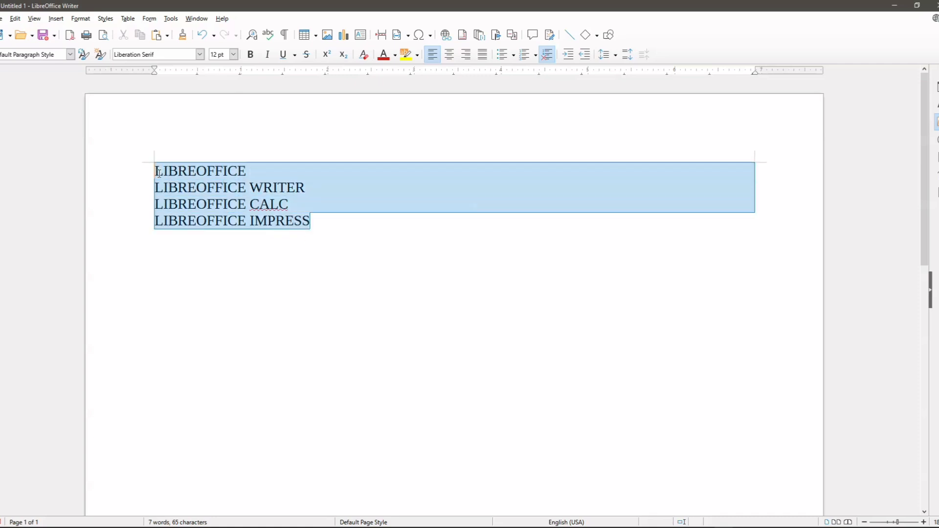
{"action": "left_click", "coordinate": [80, 19]}
{"action": "mouse_move", "coordinate": [97, 113]}
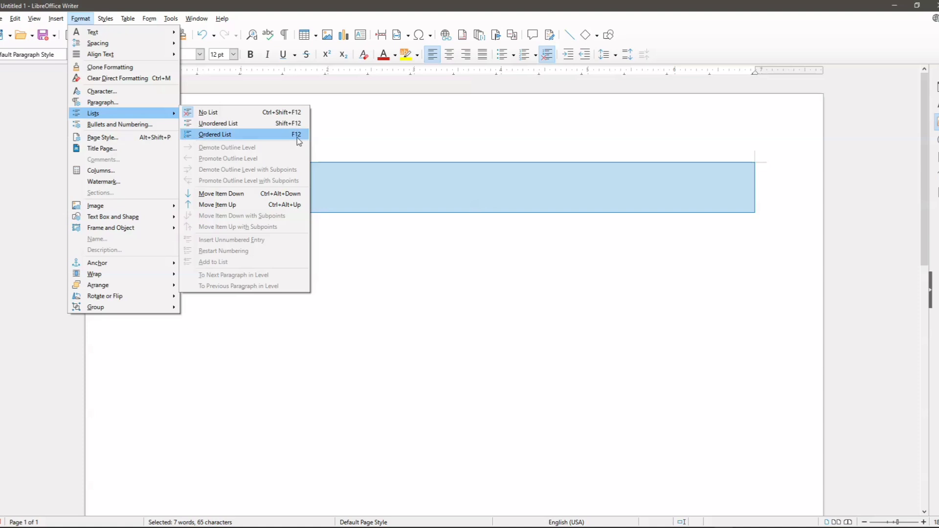
{"action": "left_click", "coordinate": [265, 134]}
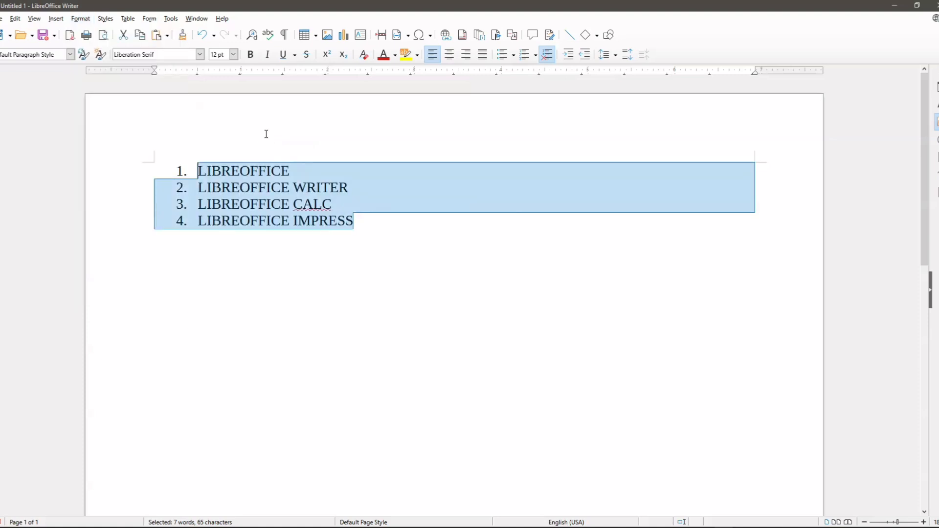
{"action": "left_click", "coordinate": [373, 213]}
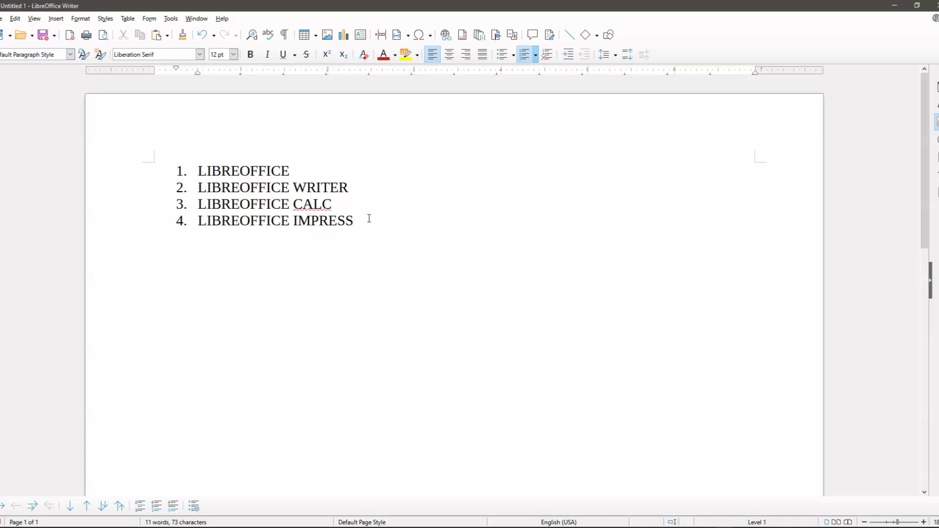
Add "LIBREOFFICE DRAW" as the fifth item at the end of the numbered list.
{"action": "key", "text": "Return"}
{"action": "type", "text": "LIBREOFFICE "}
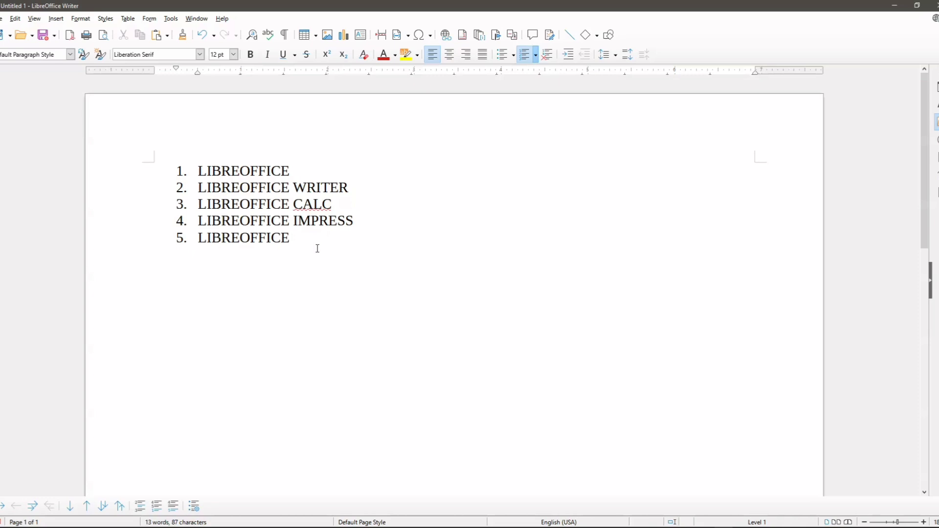
{"action": "type", "text": "DRAW"}
{"action": "key", "text": "Return"}
{"action": "key", "text": "BackSpace"}
Convert all five list items to an unordered list and set their font size to 16 pt.
{"action": "left_click_drag", "start_coordinate": [342, 238], "coordinate": [151, 153]}
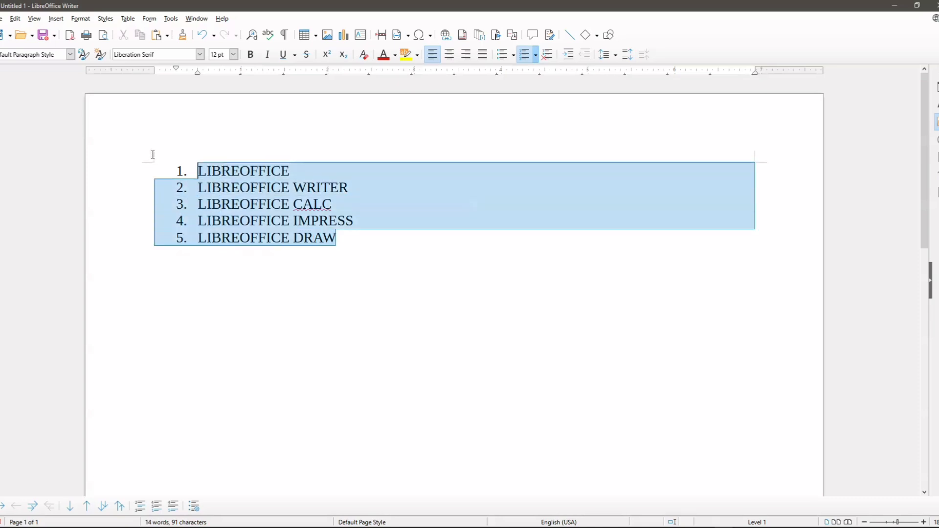
{"action": "left_click", "coordinate": [80, 19]}
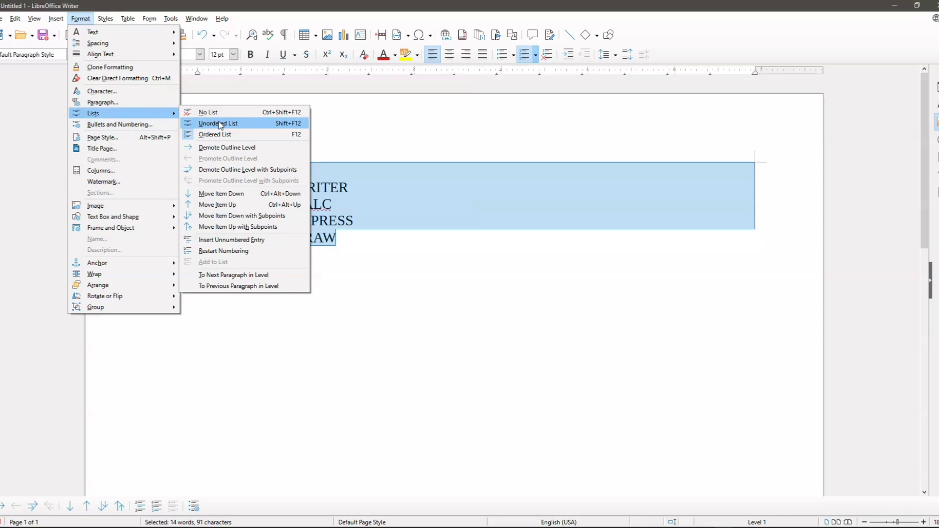
{"action": "left_click", "coordinate": [220, 125]}
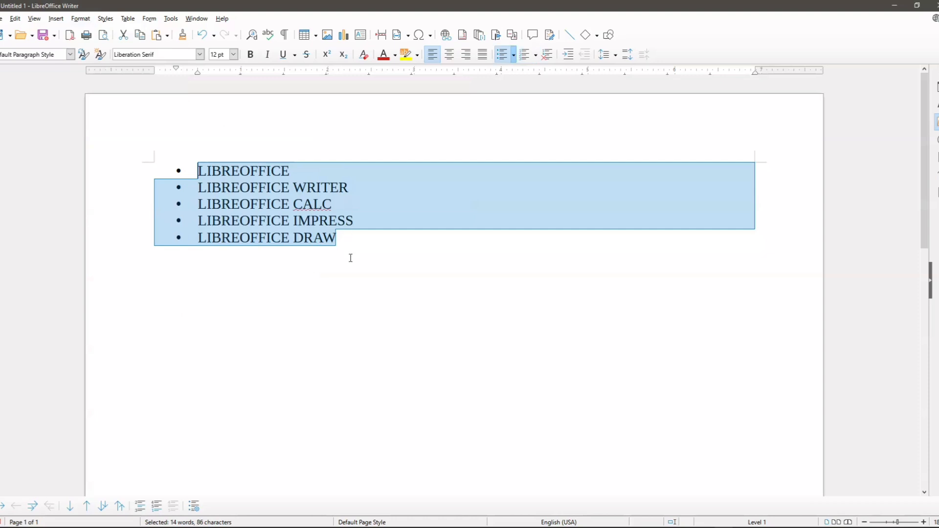
{"action": "left_click", "coordinate": [234, 54]}
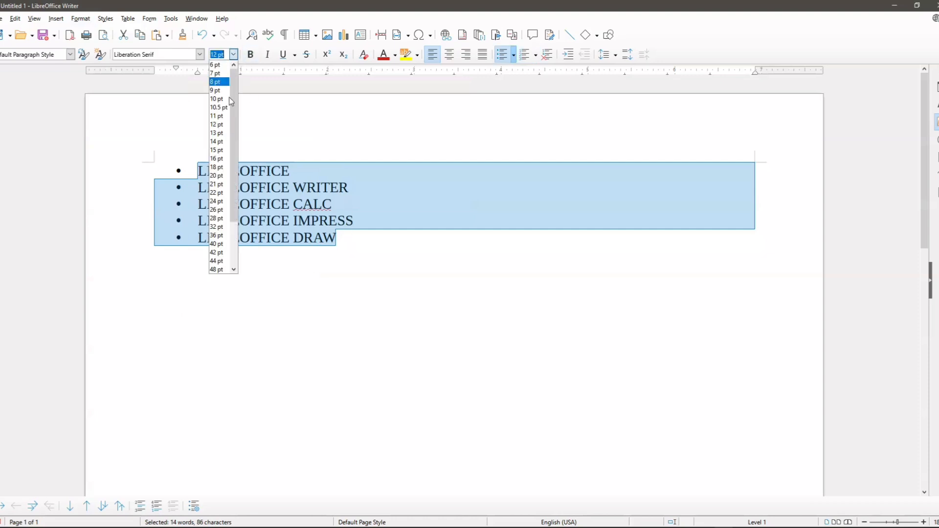
{"action": "left_click", "coordinate": [218, 155]}
{"action": "left_click", "coordinate": [408, 268]}
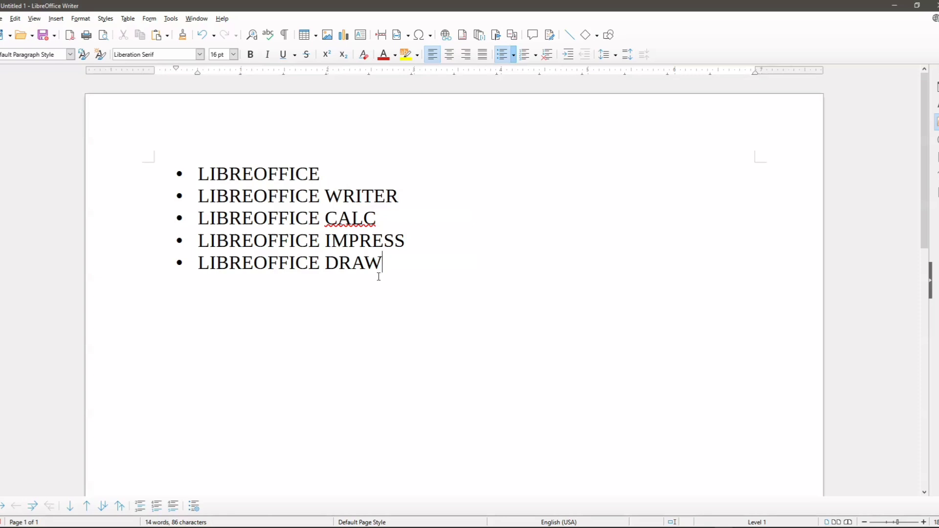
Start a new paragraph after LIBREOFFICE DRAW and set it to No List.
{"action": "key", "text": "Return"}
{"action": "key", "text": "BackSpace"}
{"action": "key", "text": "ctrl+z"}
{"action": "left_click", "coordinate": [79, 18]}
{"action": "mouse_move", "coordinate": [101, 115]}
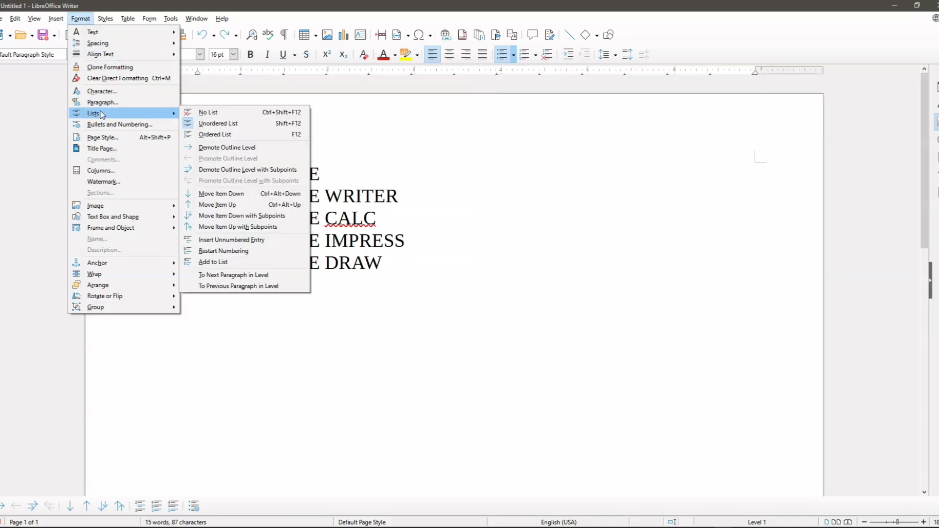
{"action": "left_click", "coordinate": [216, 112]}
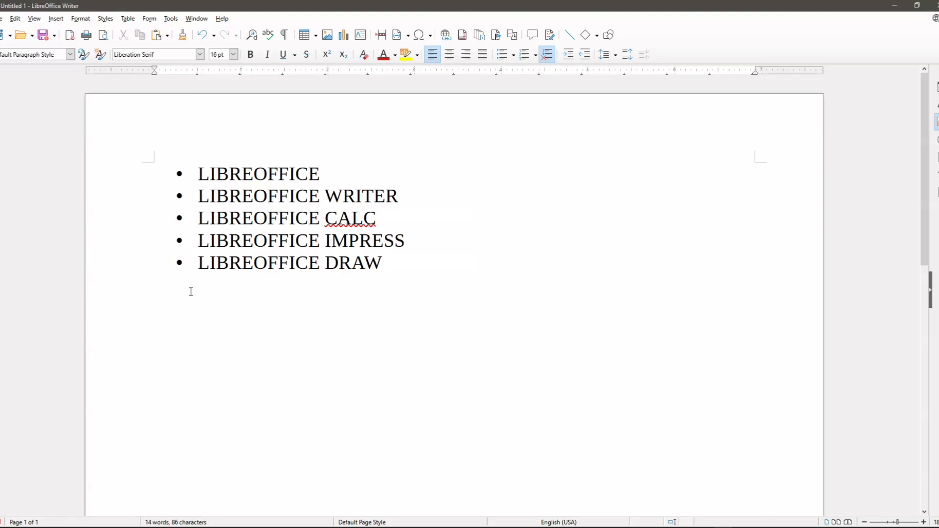
Remove the list formatting from all five LIBREOFFICE lines.
{"action": "mouse_move", "coordinate": [383, 264]}
{"action": "left_mouse_down"}
{"action": "mouse_move", "coordinate": [348, 266]}
{"action": "mouse_move", "coordinate": [179, 171]}
{"action": "left_mouse_up"}
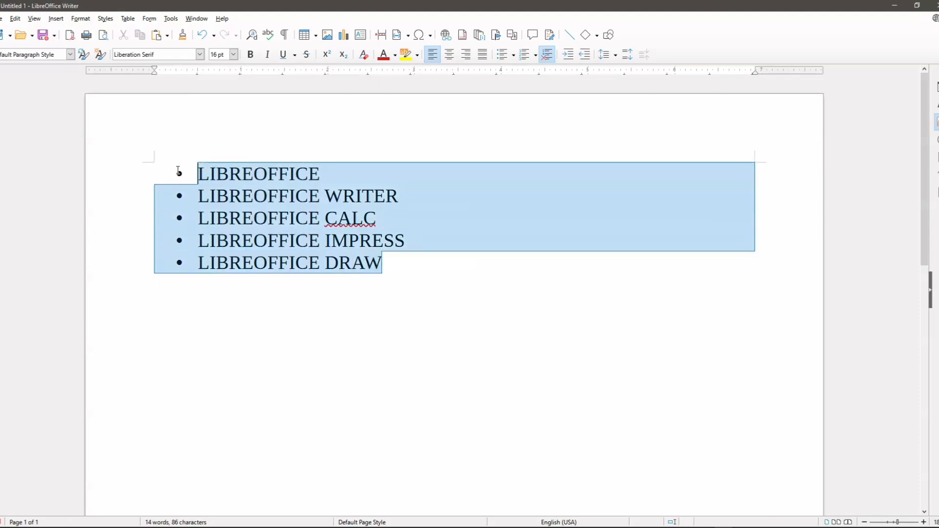
{"action": "left_click", "coordinate": [80, 19]}
{"action": "mouse_move", "coordinate": [98, 118]}
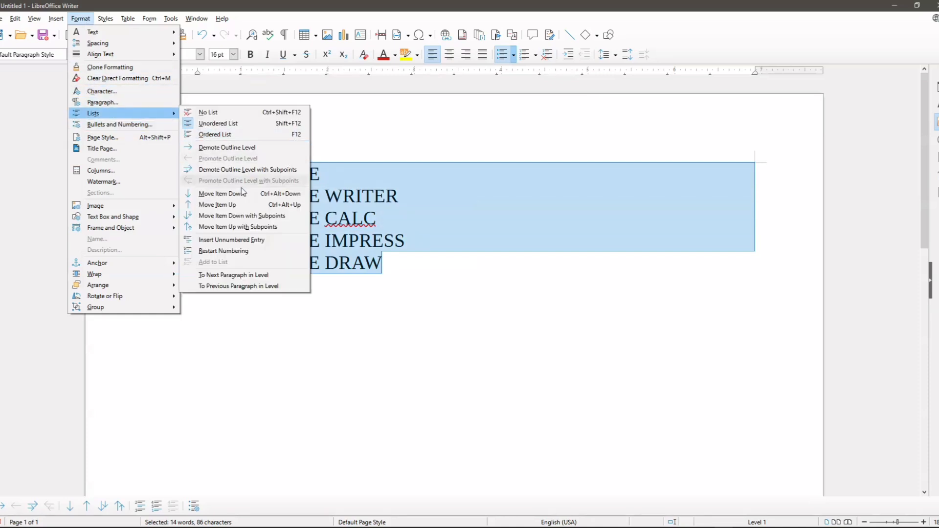
{"action": "left_click", "coordinate": [215, 113]}
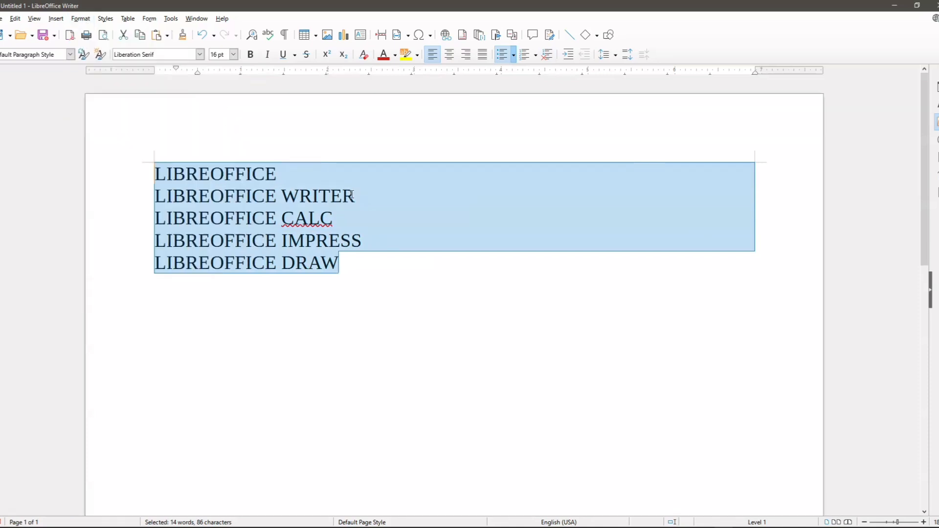
{"action": "left_click", "coordinate": [363, 263]}
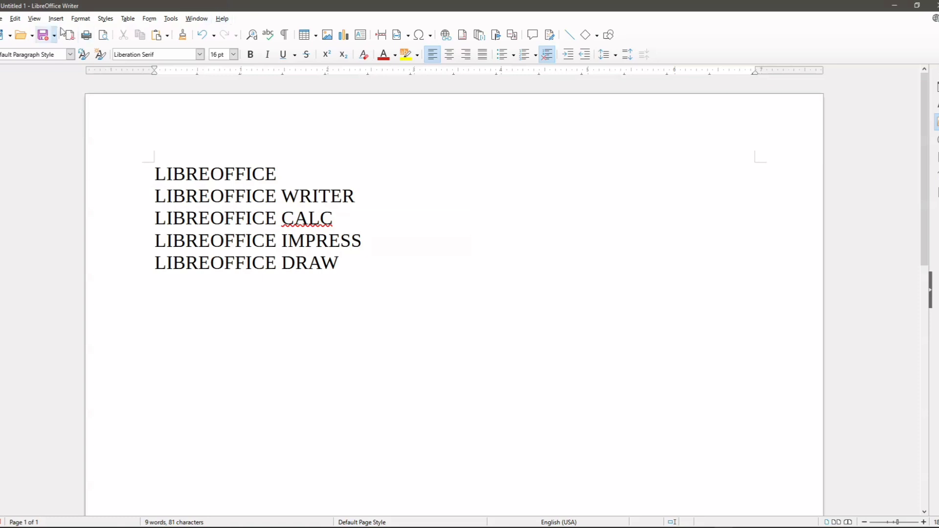
{"action": "left_click", "coordinate": [81, 19]}
{"action": "mouse_move", "coordinate": [96, 118]}
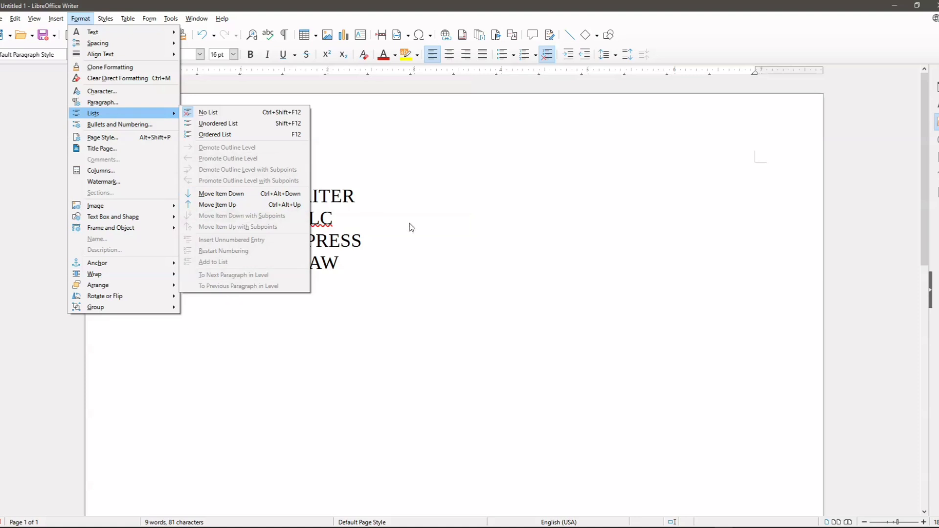
{"action": "left_click", "coordinate": [361, 216]}
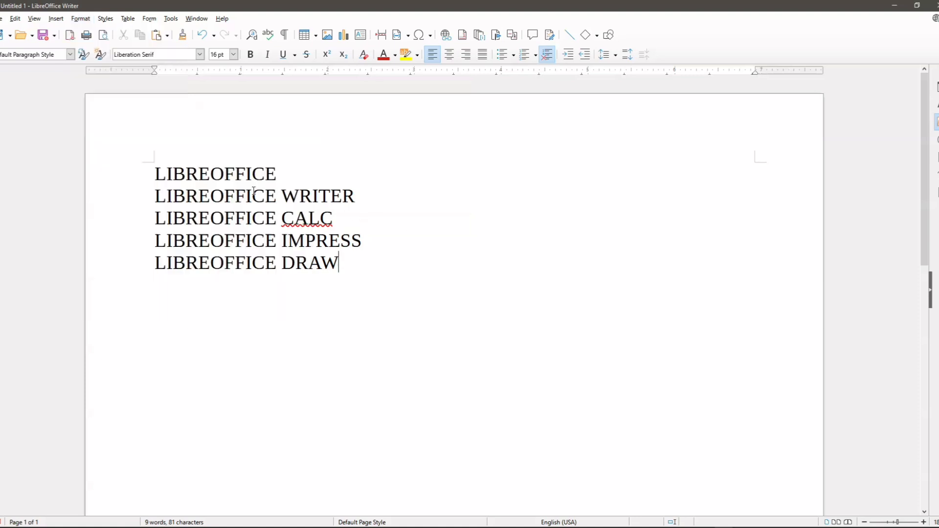
Apply ordered list numbering to the five lines from LIBREOFFICE to LIBREOFFICE DRAW.
{"action": "mouse_move", "coordinate": [146, 176]}
{"action": "left_mouse_down"}
{"action": "mouse_move", "coordinate": [199, 240]}
{"action": "mouse_move", "coordinate": [337, 261]}
{"action": "left_mouse_up"}
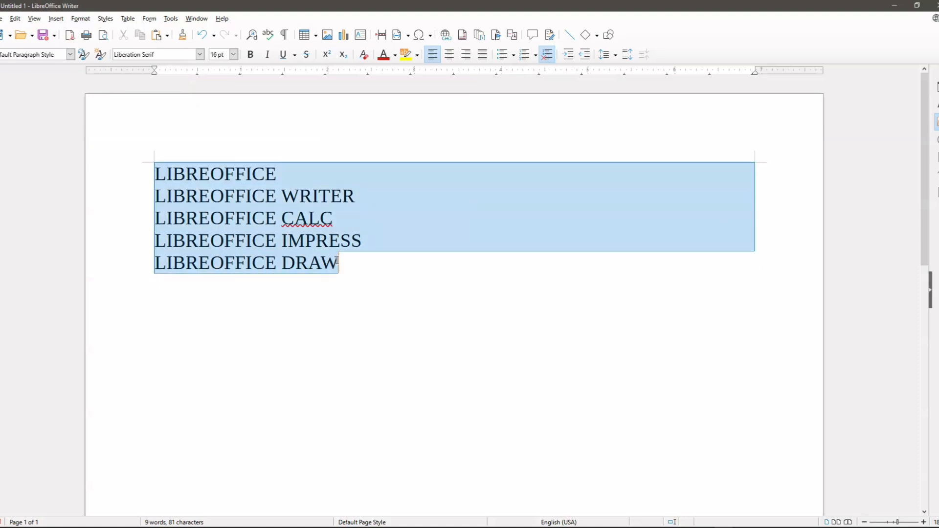
{"action": "left_click", "coordinate": [81, 18]}
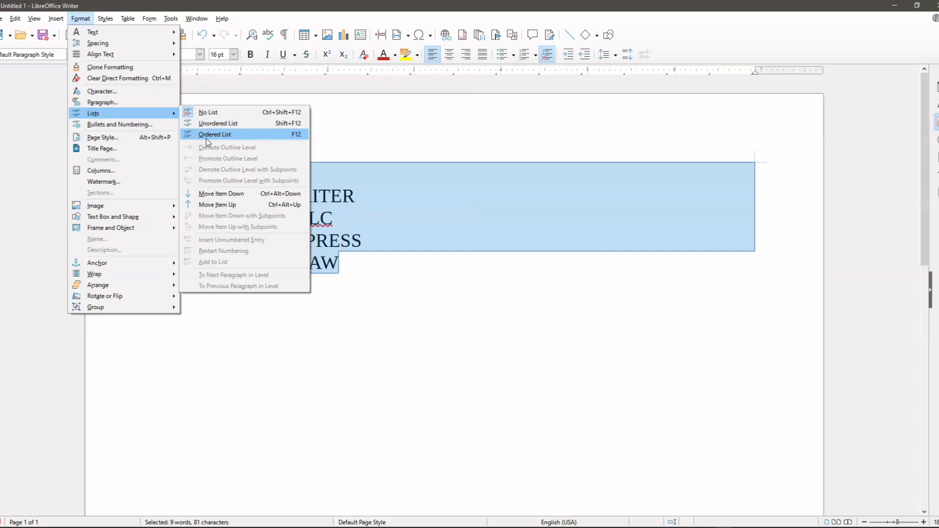
{"action": "left_click", "coordinate": [223, 135]}
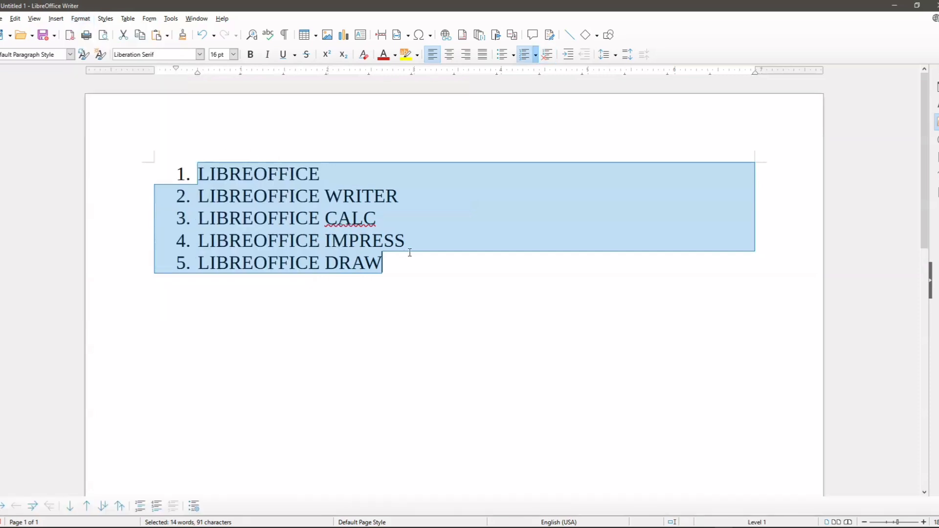
{"action": "left_click", "coordinate": [390, 266]}
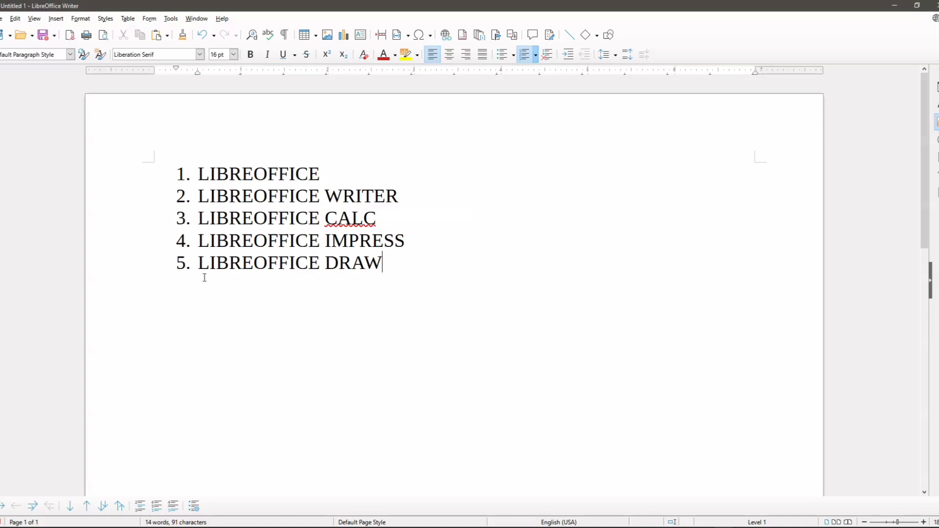
Demote the WRITER, CALC, IMPRESS and DRAW items one outline level beneath the LIBREOFFICE item.
{"action": "mouse_move", "coordinate": [390, 264]}
{"action": "left_mouse_down"}
{"action": "mouse_move", "coordinate": [221, 196]}
{"action": "mouse_move", "coordinate": [182, 196]}
{"action": "left_mouse_up"}
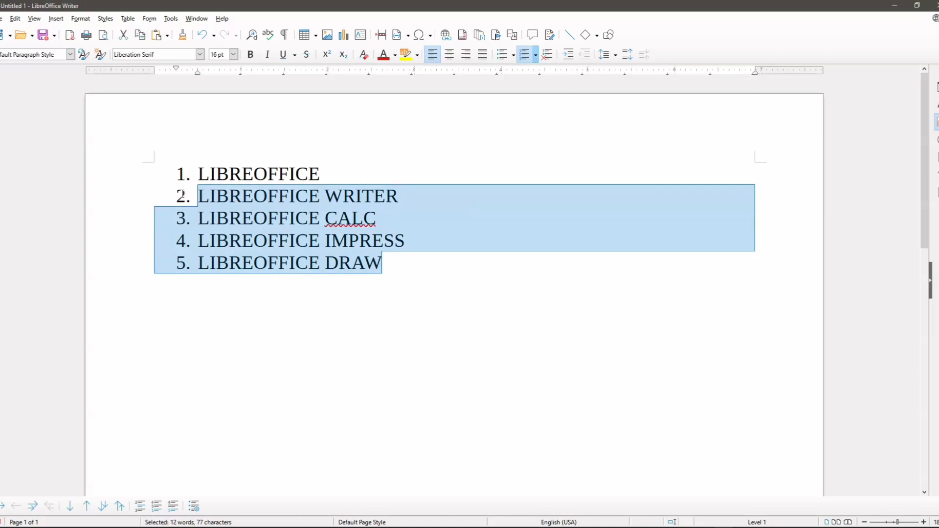
{"action": "left_click", "coordinate": [81, 18]}
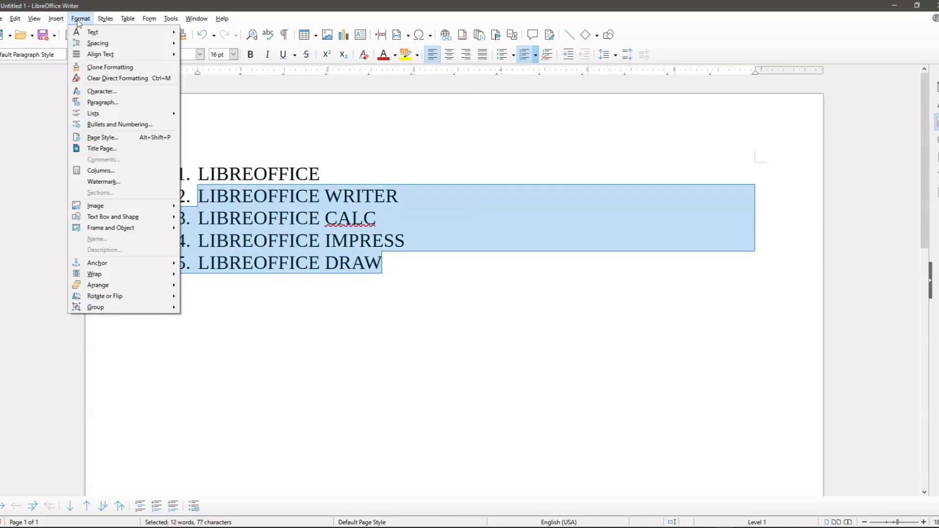
{"action": "mouse_move", "coordinate": [99, 114]}
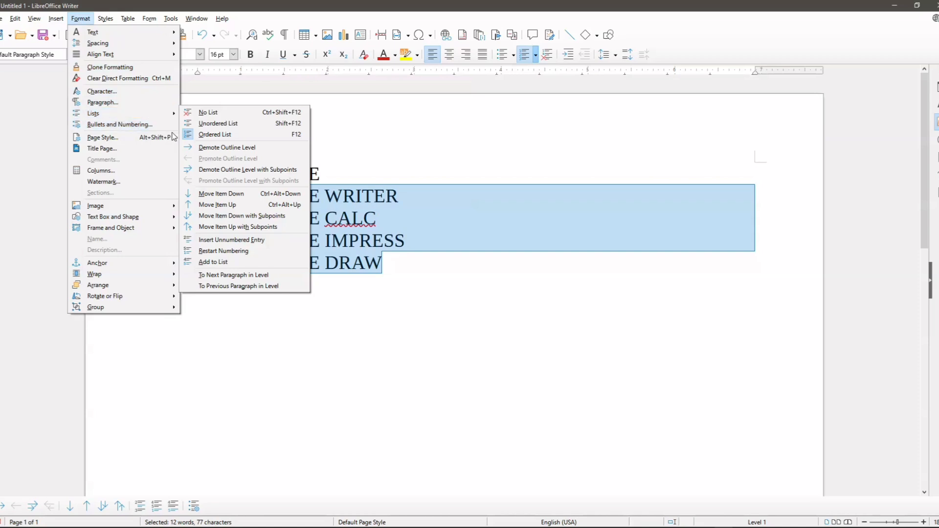
{"action": "left_click", "coordinate": [239, 148]}
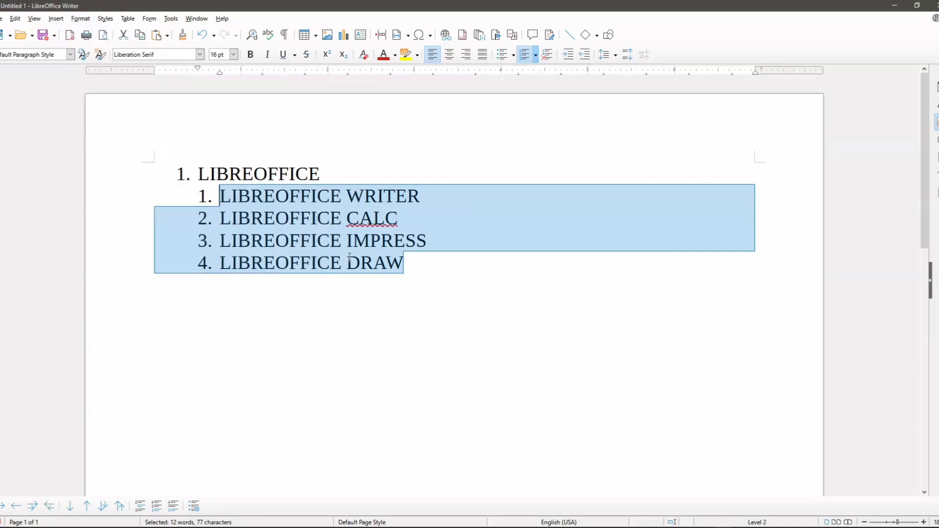
{"action": "left_click", "coordinate": [320, 282]}
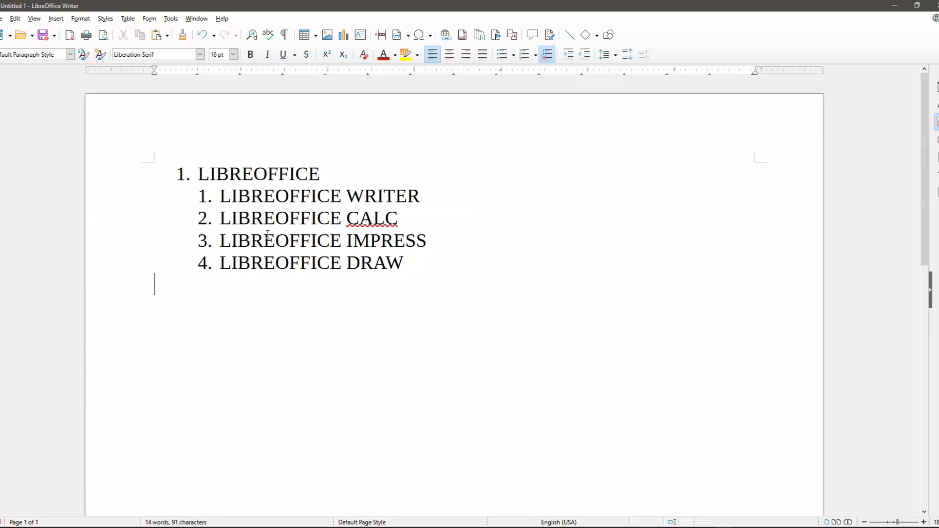
Insert the list items FILE, EDIT and VIEW directly after LIBREOFFICE WRITER.
{"action": "left_click", "coordinate": [424, 198]}
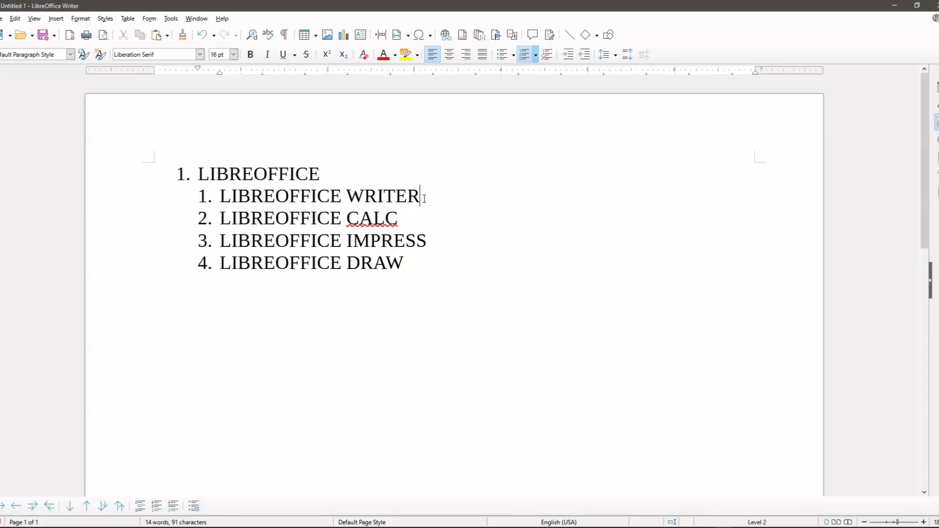
{"action": "key", "text": "Return"}
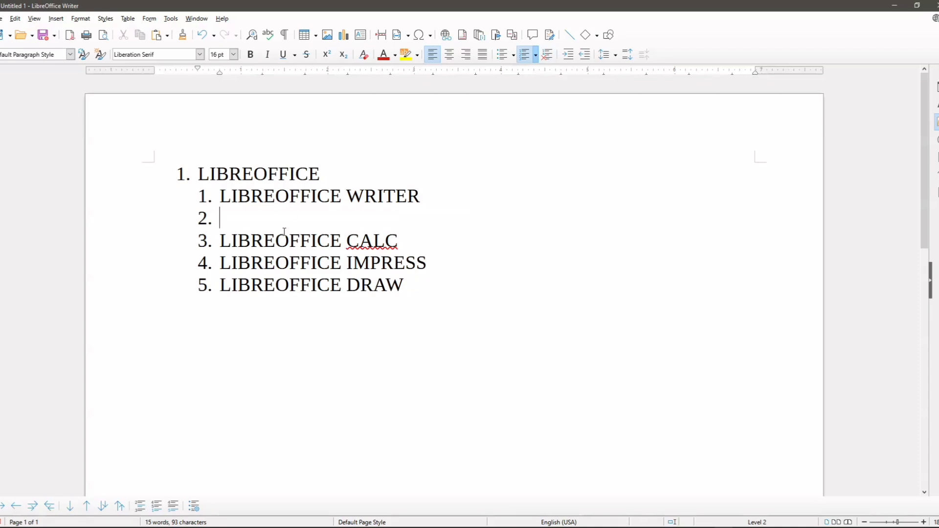
{"action": "type", "text": "FILE"}
{"action": "key", "text": "Return"}
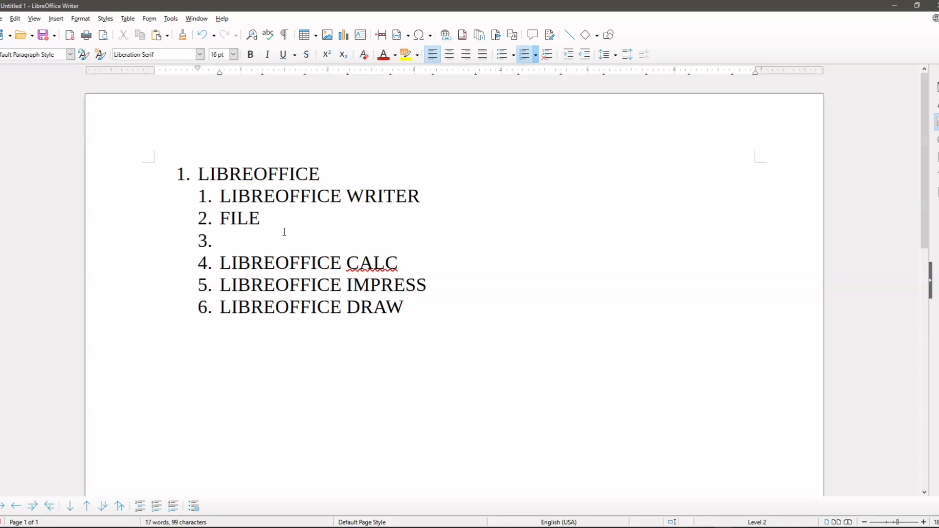
{"action": "type", "text": "EDIT"}
{"action": "key", "text": "Return"}
{"action": "type", "text": "VIEW"}
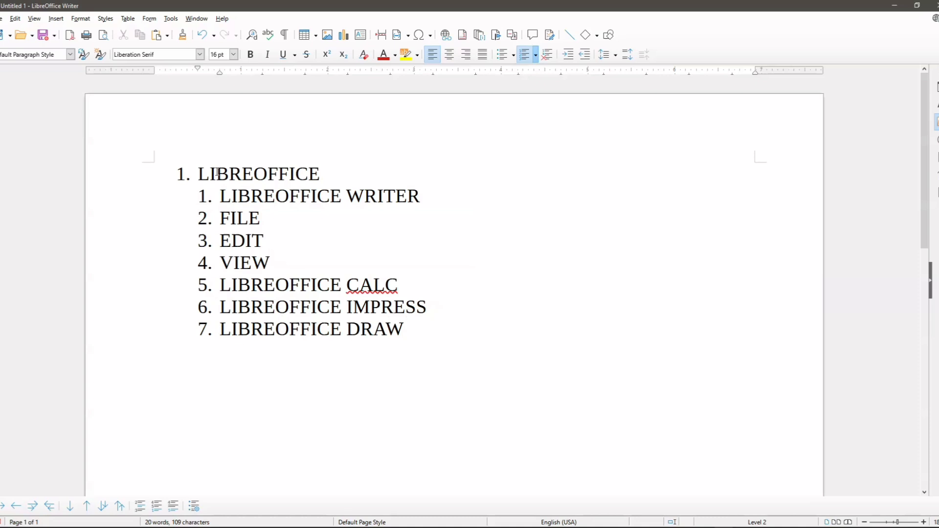
Demote the FILE, EDIT and VIEW items one outline level beneath LIBREOFFICE WRITER.
{"action": "left_click_drag", "start_coordinate": [270, 263], "coordinate": [218, 215]}
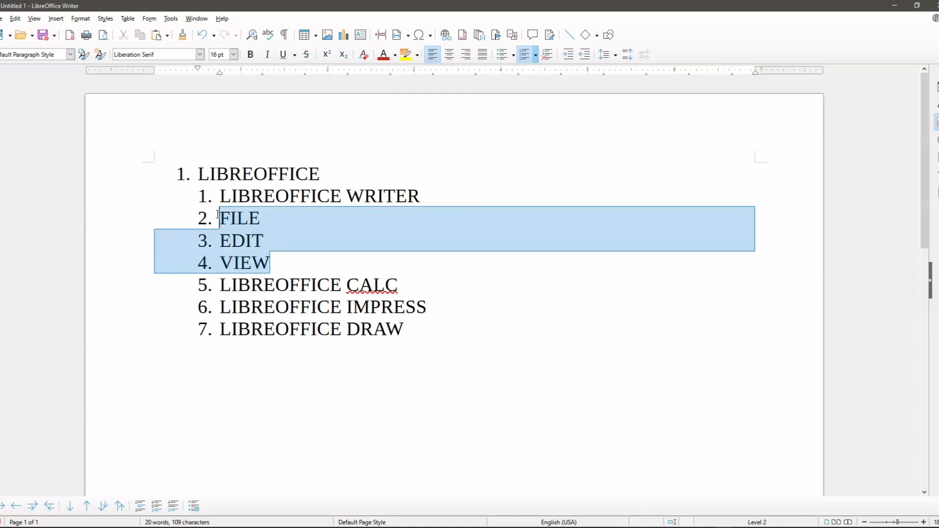
{"action": "left_click", "coordinate": [81, 18]}
{"action": "mouse_move", "coordinate": [93, 113]}
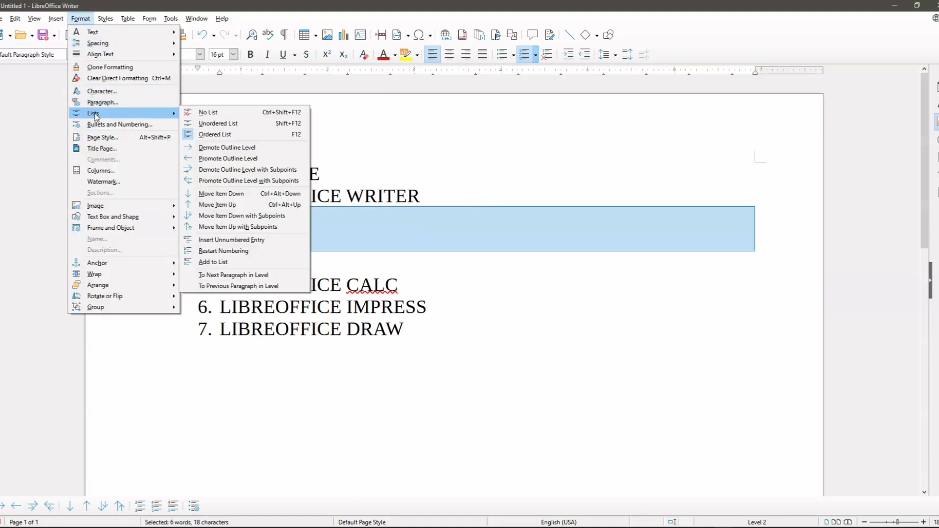
{"action": "left_click", "coordinate": [246, 148]}
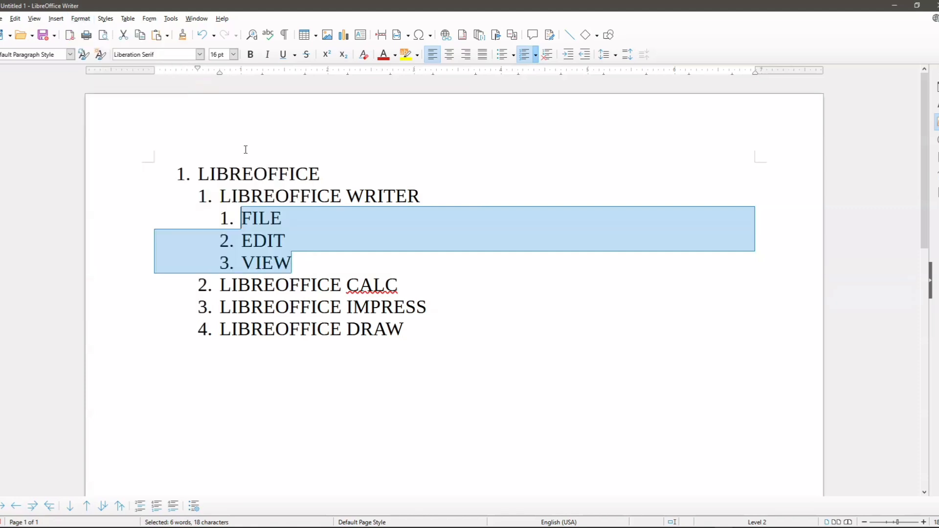
{"action": "left_click", "coordinate": [348, 260]}
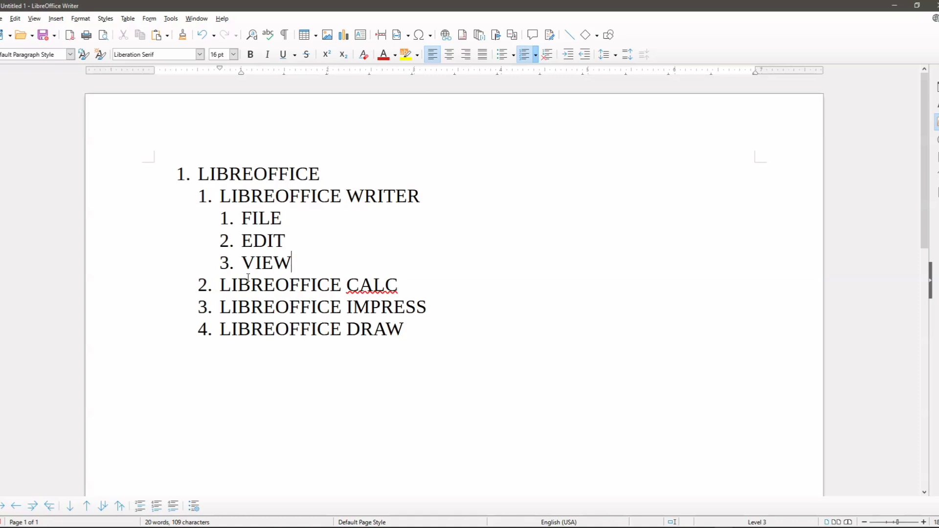
Promote the FILE, EDIT and VIEW items one outline level, back to the level of LIBREOFFICE WRITER.
{"action": "left_click", "coordinate": [88, 21]}
{"action": "left_click", "coordinate": [319, 289]}
{"action": "left_click_drag", "start_coordinate": [292, 263], "coordinate": [244, 213]}
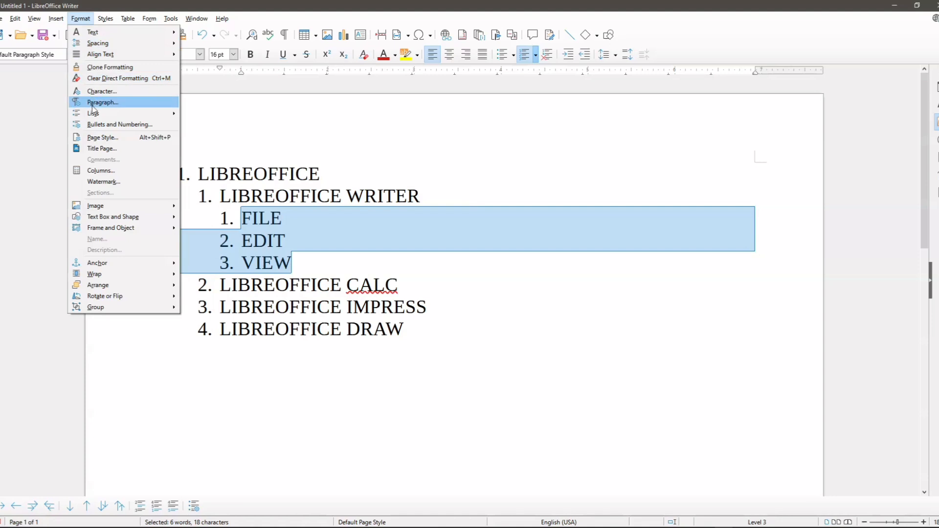
{"action": "mouse_move", "coordinate": [146, 114]}
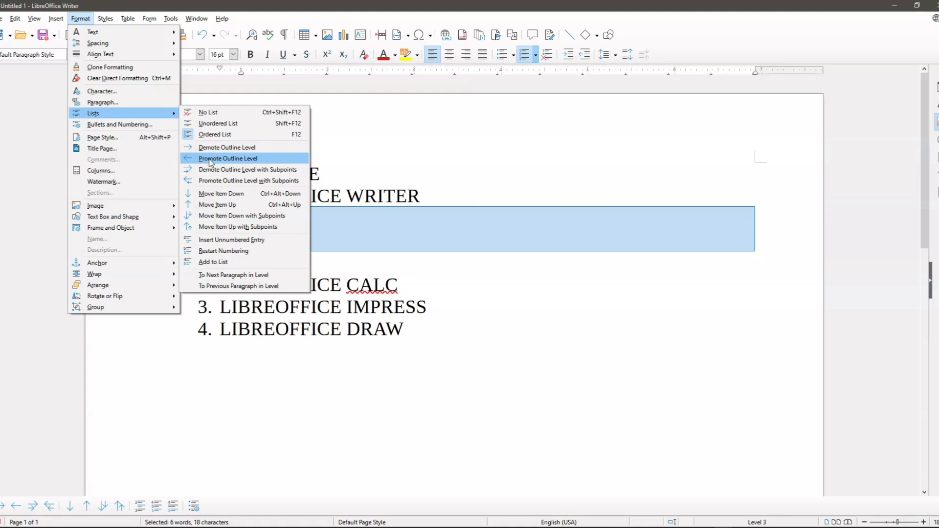
{"action": "left_click", "coordinate": [210, 160]}
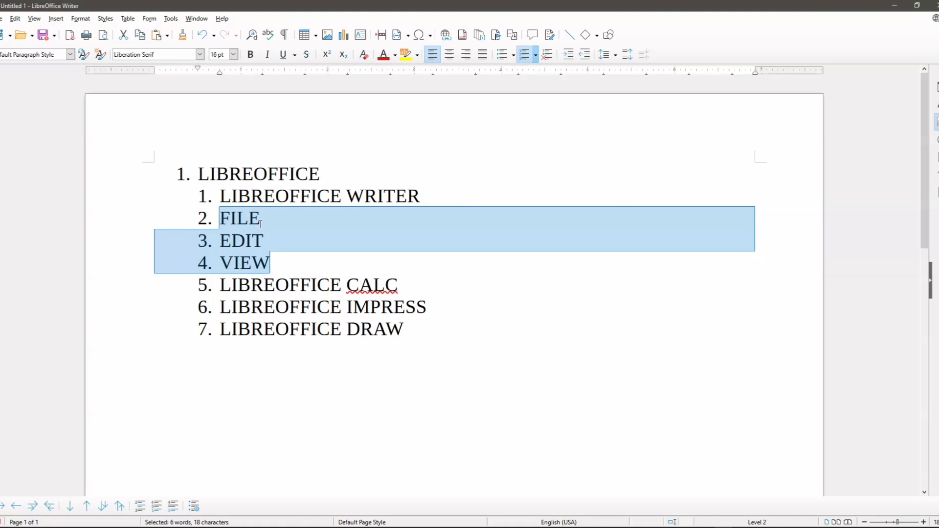
Promote the FILE, EDIT and VIEW items to the top outline level and undo that promotion.
{"action": "left_click", "coordinate": [81, 19]}
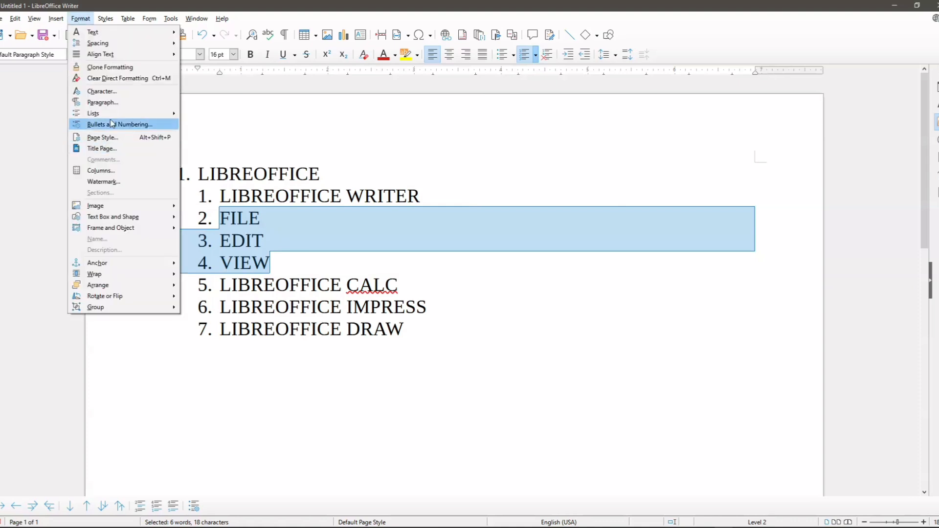
{"action": "mouse_move", "coordinate": [112, 114]}
{"action": "left_click", "coordinate": [215, 159]}
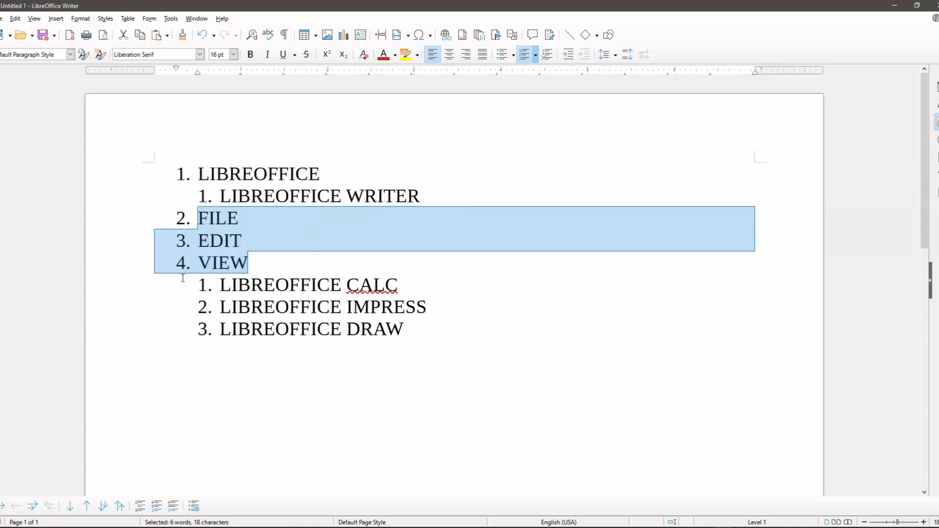
{"action": "key", "text": "Tab"}
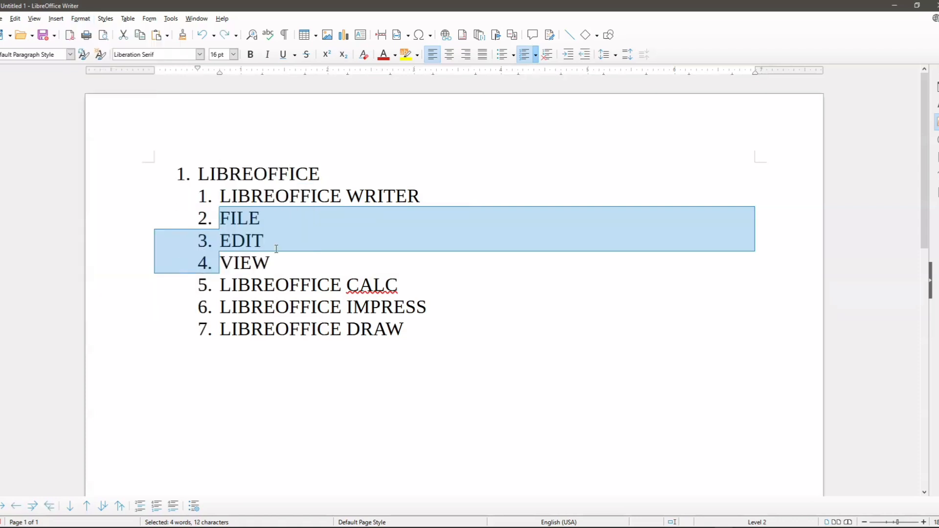
{"action": "left_click", "coordinate": [300, 243]}
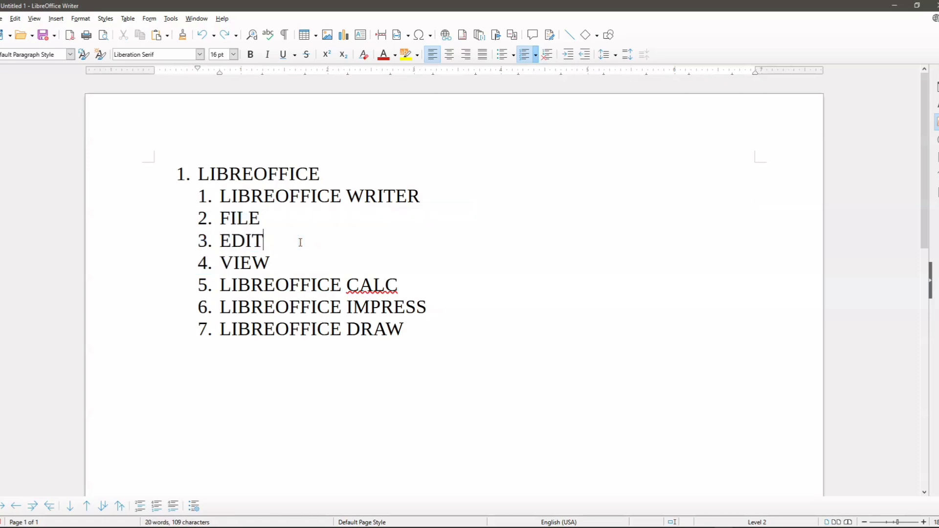
{"action": "left_click", "coordinate": [81, 18]}
{"action": "mouse_move", "coordinate": [99, 115]}
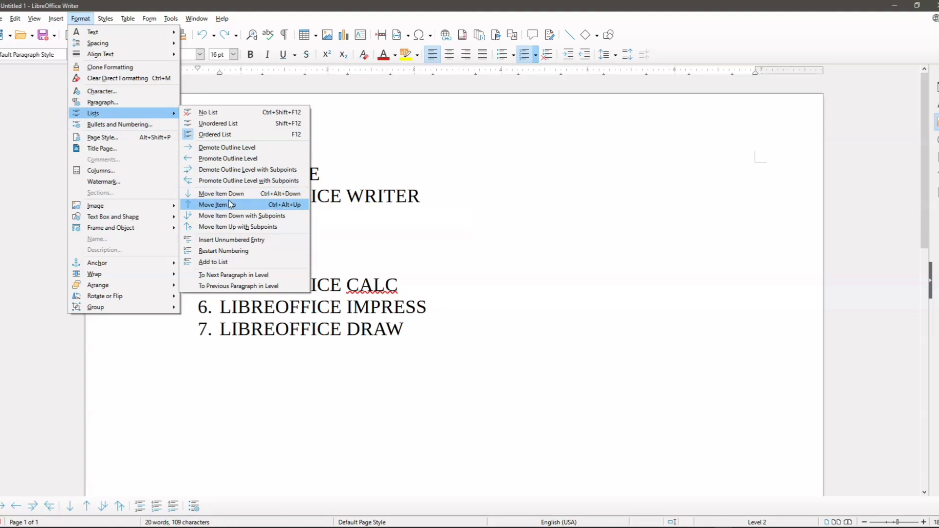
{"action": "left_click", "coordinate": [375, 231]}
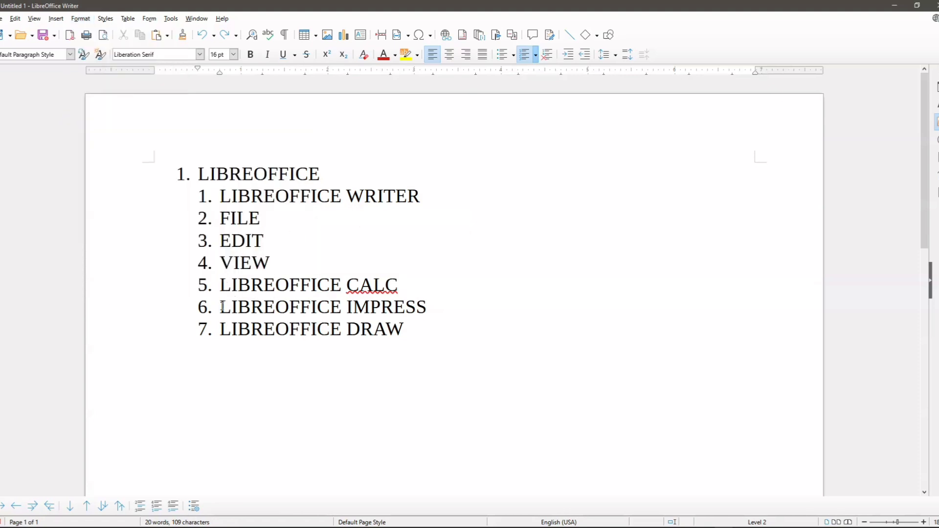
Move the LIBREOFFICE DRAW item up one position, above LIBREOFFICE IMPRESS.
{"action": "left_click", "coordinate": [221, 331]}
{"action": "left_click", "coordinate": [80, 19]}
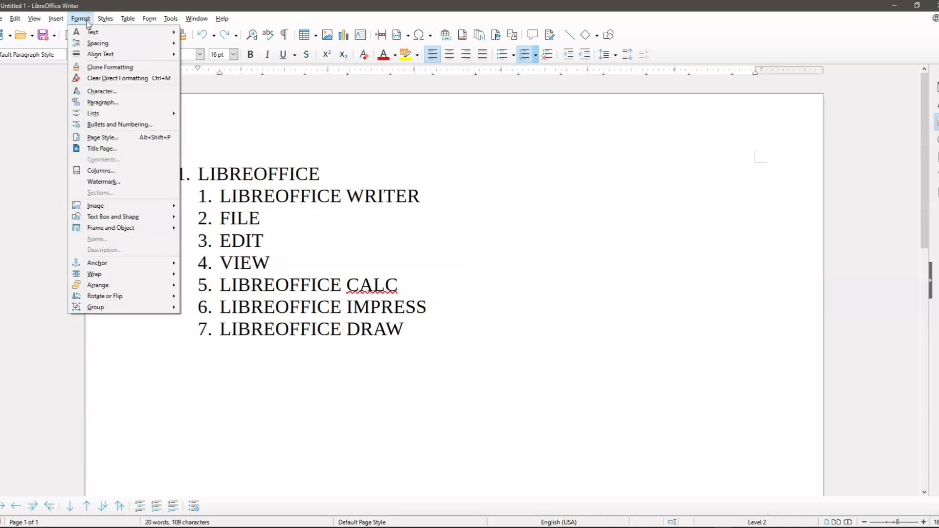
{"action": "mouse_move", "coordinate": [104, 116]}
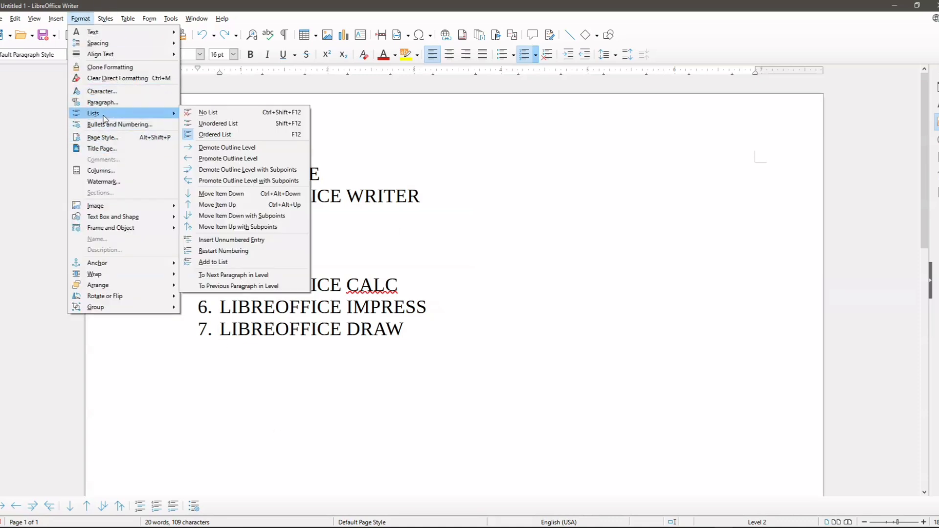
{"action": "left_click", "coordinate": [224, 207]}
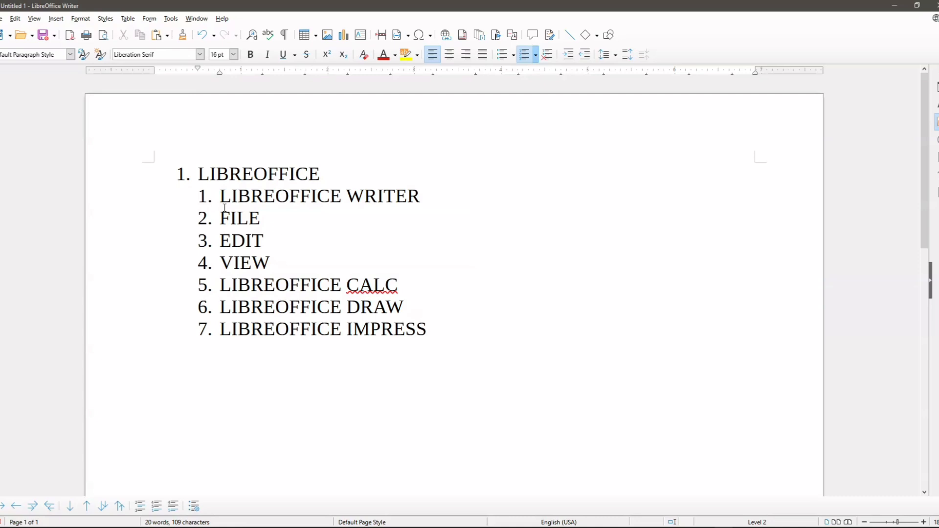
{"action": "left_click", "coordinate": [80, 20]}
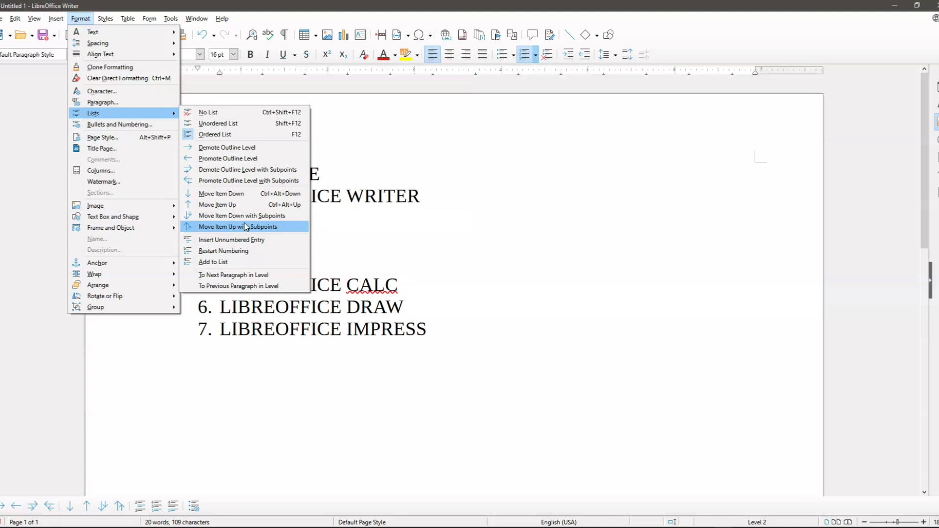
{"action": "left_click", "coordinate": [346, 245]}
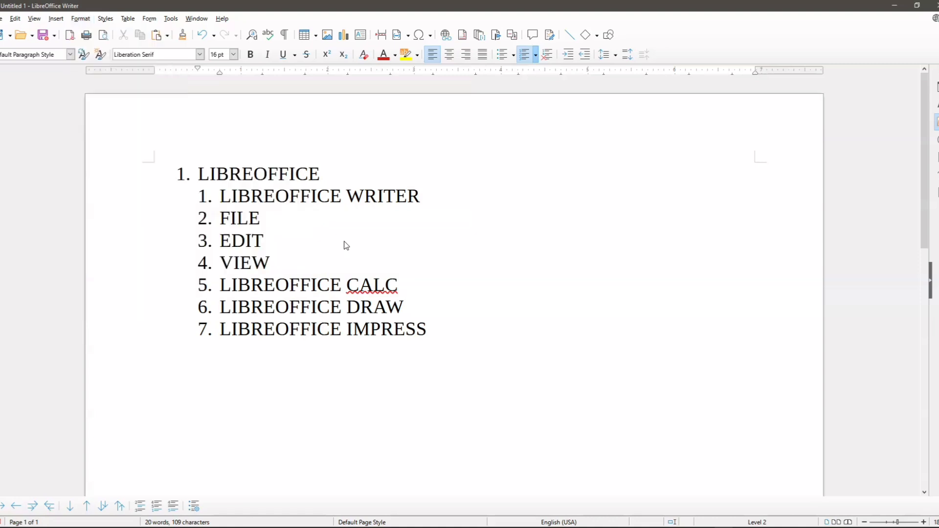